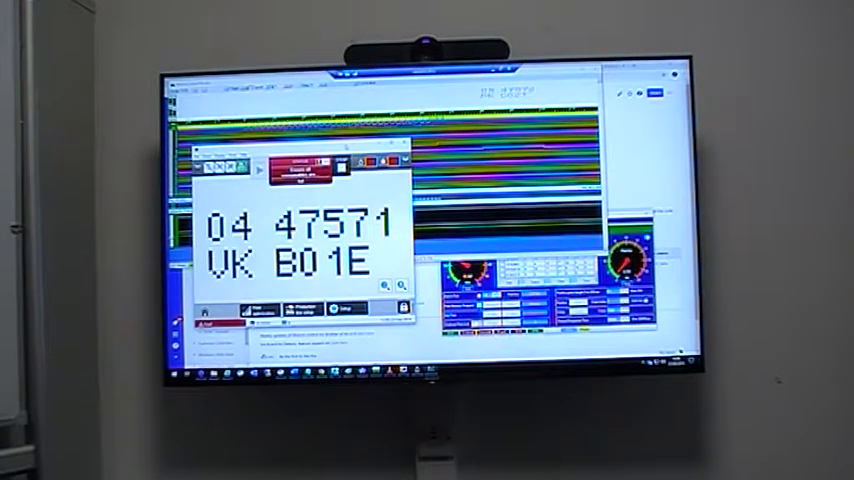
Move the printed-code readout window to the lower-left corner of the screen
drag(300, 150, 485, 105)
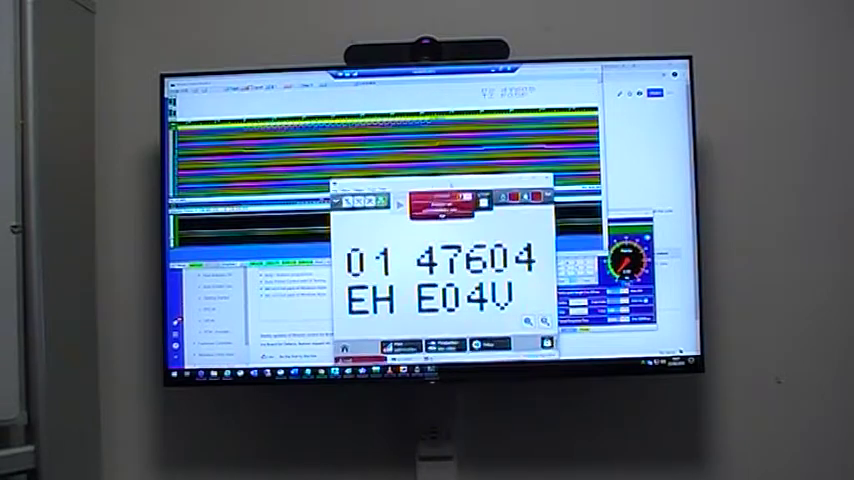
mouse_move(485, 105)
mouse_down()
mouse_move(290, 245)
mouse_move(305, 228)
mouse_up()
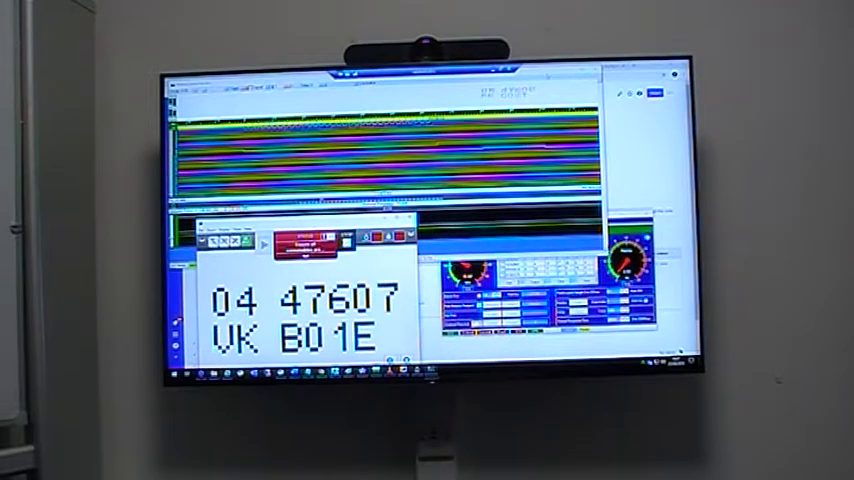
drag(380, 88, 430, 95)
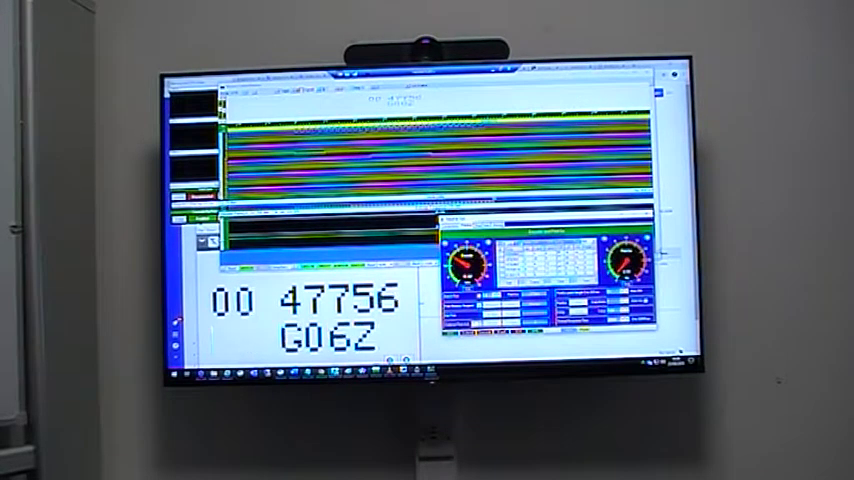
key(alt+Tab)
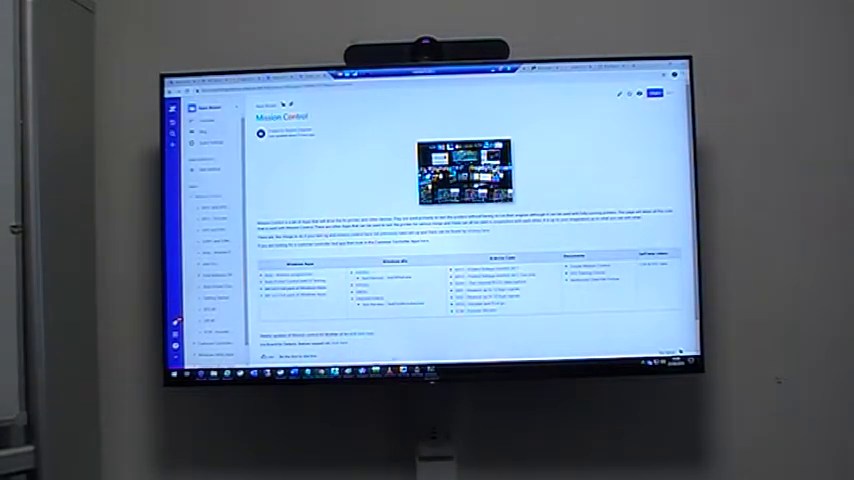
key(alt+Tab)
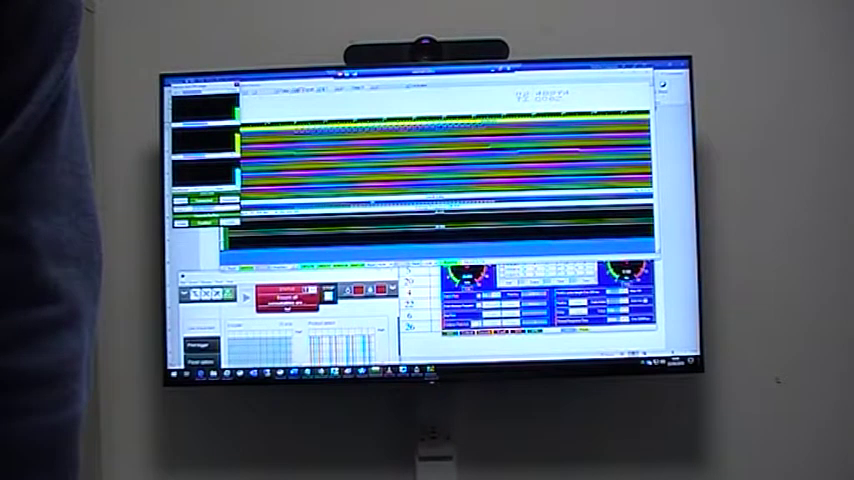
Switch from the Mission Control timing display to the Confluence Mission Control wiki page
key(alt+Tab)
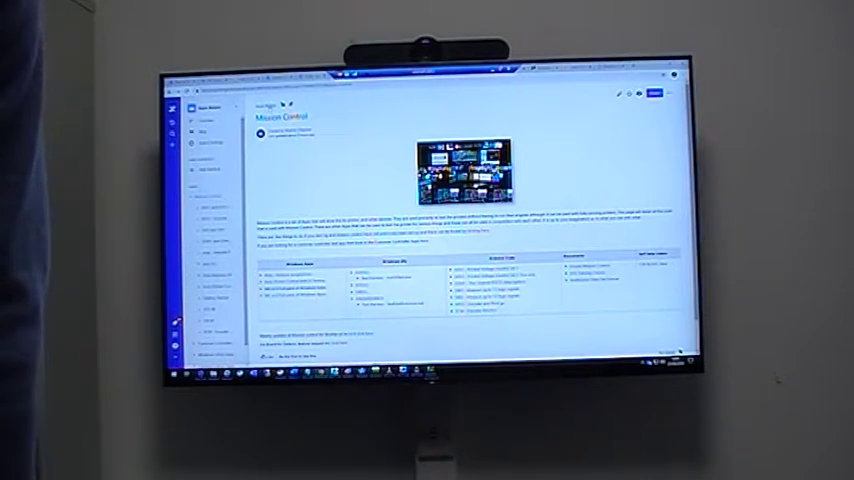
Navigate to the Customer Controller Apps page with the MOBA and Arla logos
click(268, 105)
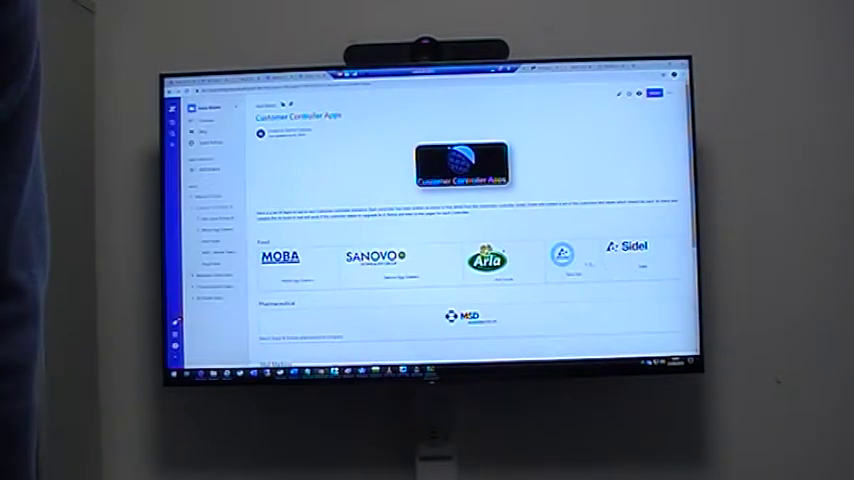
Open the Alfa Laval Group of companies page, then its Tetra Pak test page
click(561, 253)
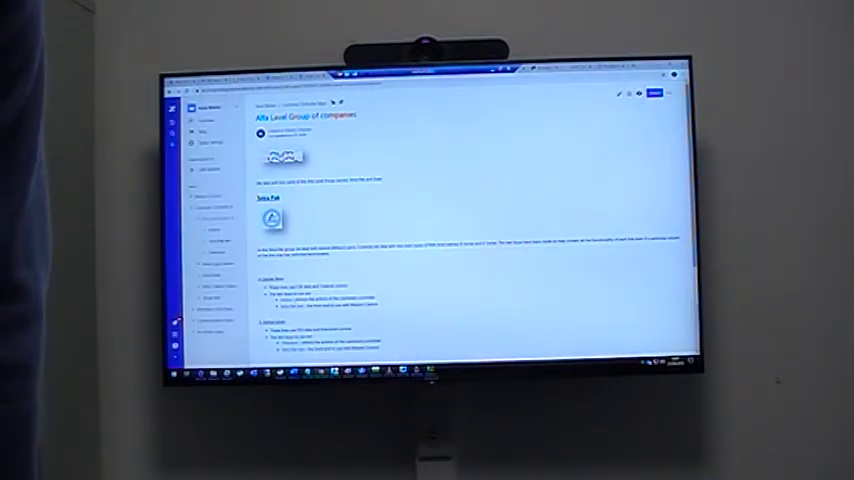
click(270, 218)
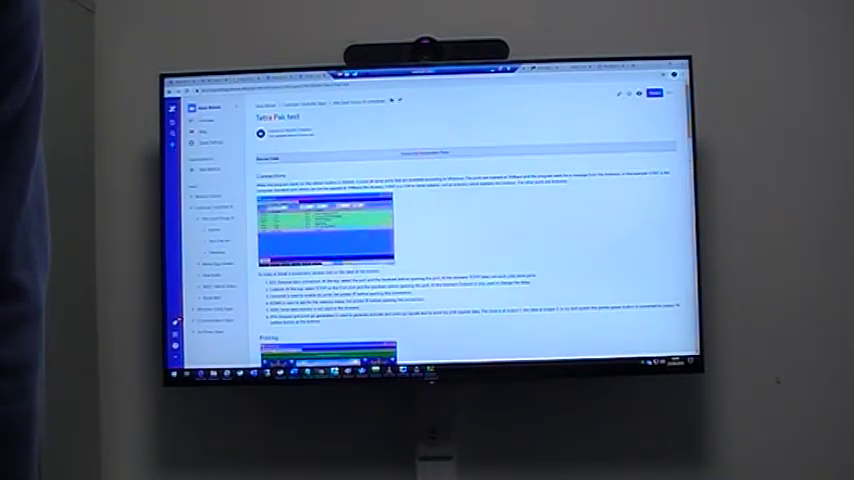
scroll(462, 272, down, 2)
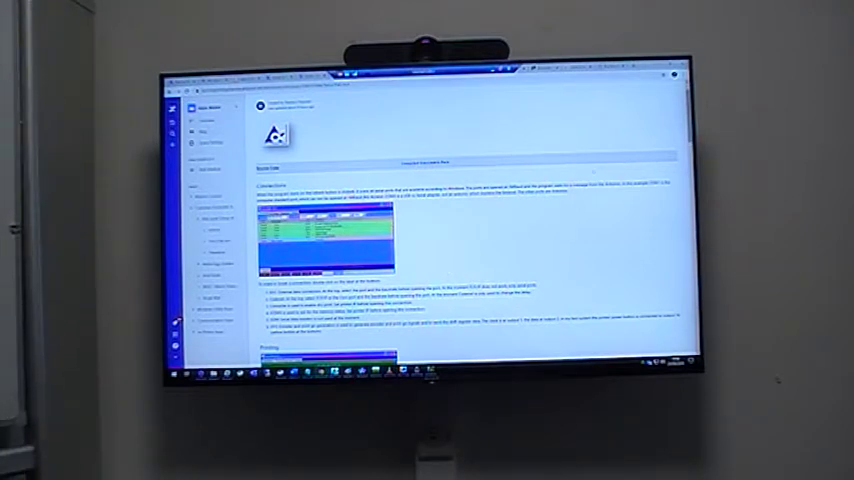
Switch back to Mission Control's live waveform and gauge timing display
key(alt+Tab)
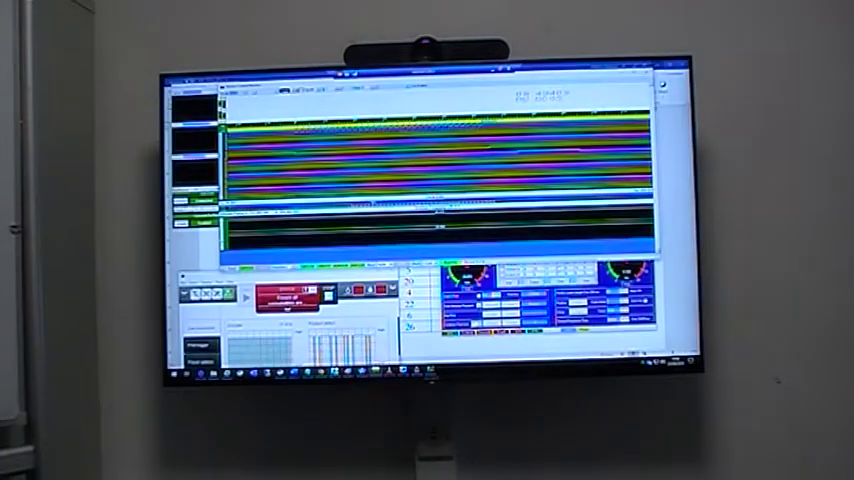